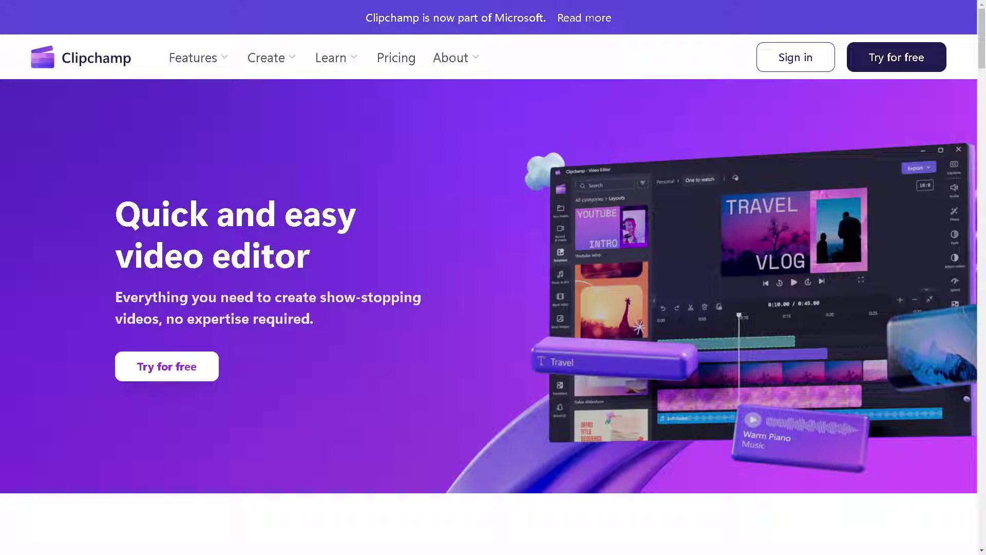
Sign in on the Clipchamp website and go to the Templates page.
{"action": "left_click", "coordinate": [791, 64]}
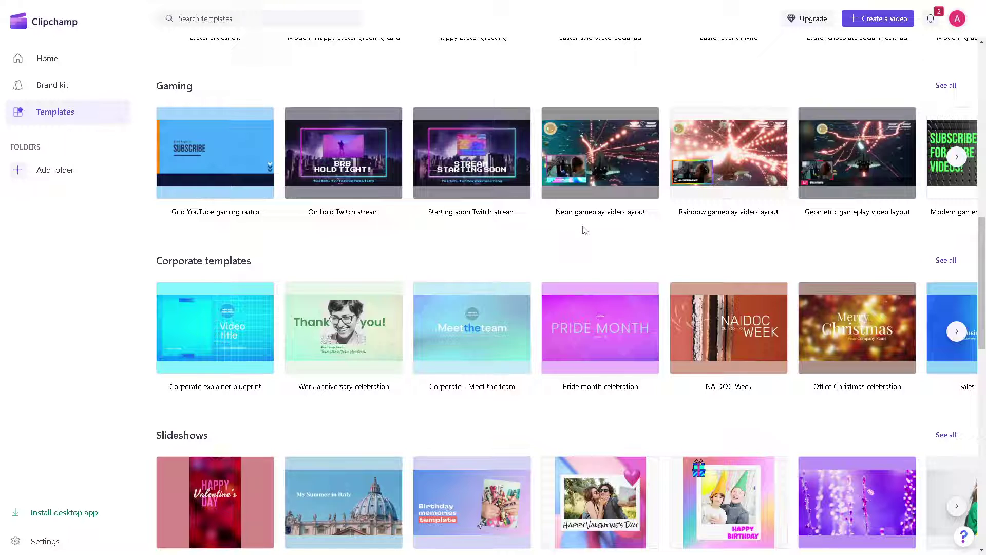
Scroll down the templates gallery and choose Create a video to start a blank project.
{"action": "scroll", "coordinate": [436, 240], "scroll_direction": "down", "scroll_amount": 8}
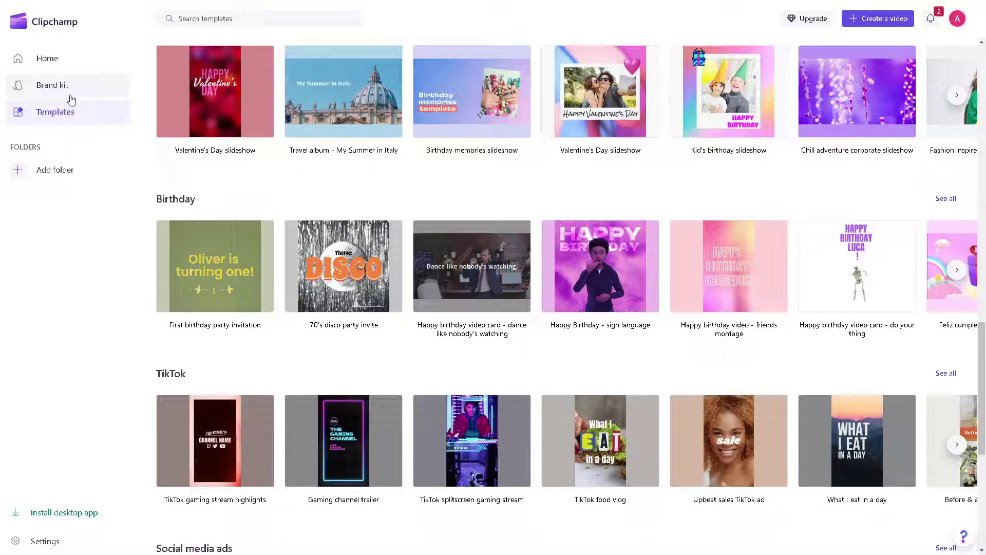
{"action": "left_click", "coordinate": [59, 173]}
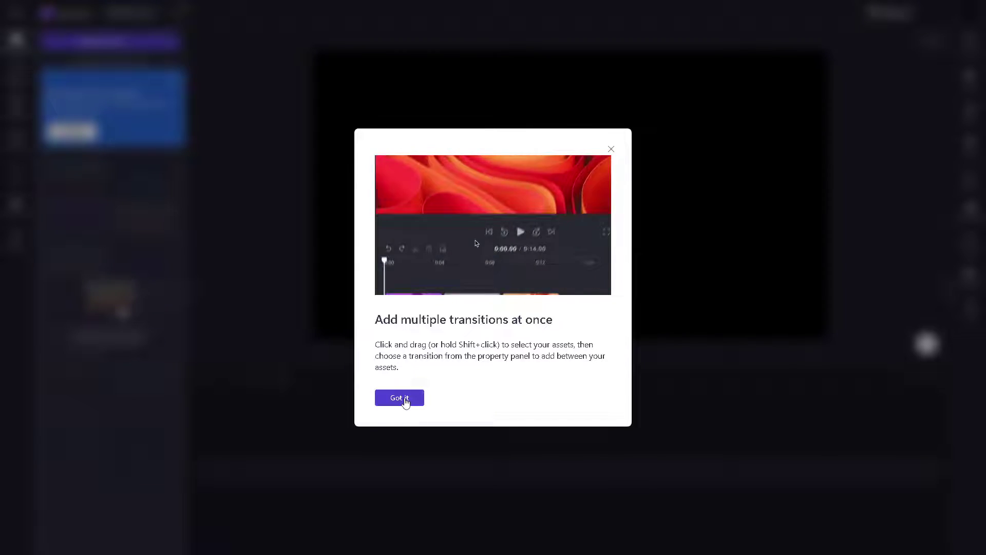
Dismiss the transitions tip and rename the project by pasting a new title.
{"action": "left_click", "coordinate": [409, 397]}
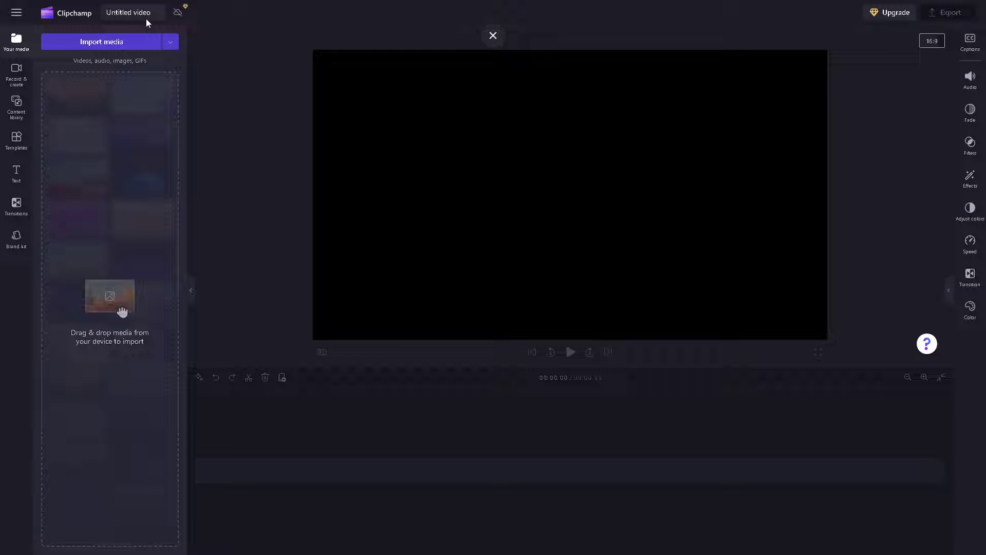
{"action": "left_click", "coordinate": [122, 13]}
{"action": "key", "text": "ctrl+v"}
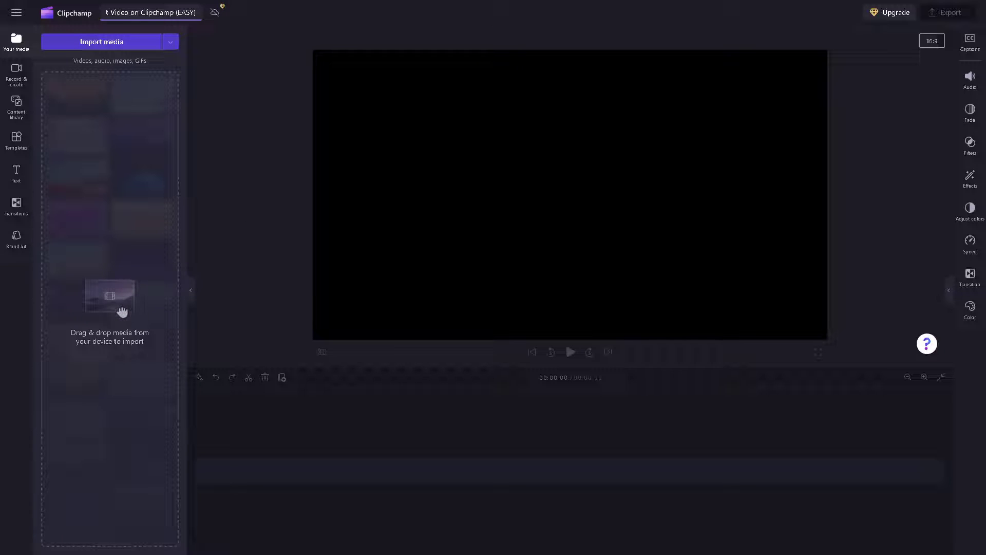
{"action": "key", "text": "Return"}
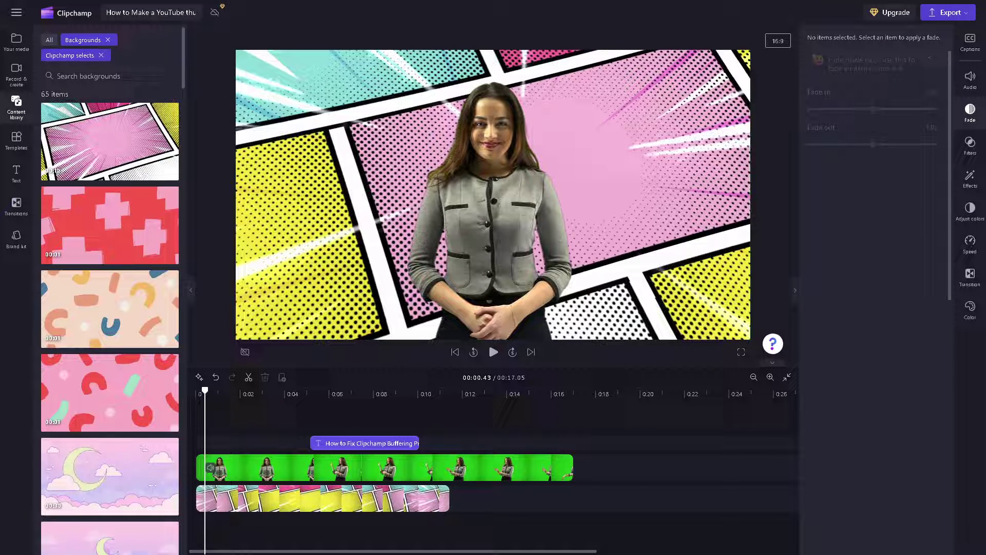
Split the presenter and background clips near 0:02, then select the first presenter part.
{"action": "left_click_drag", "start_coordinate": [207, 391], "coordinate": [242, 392]}
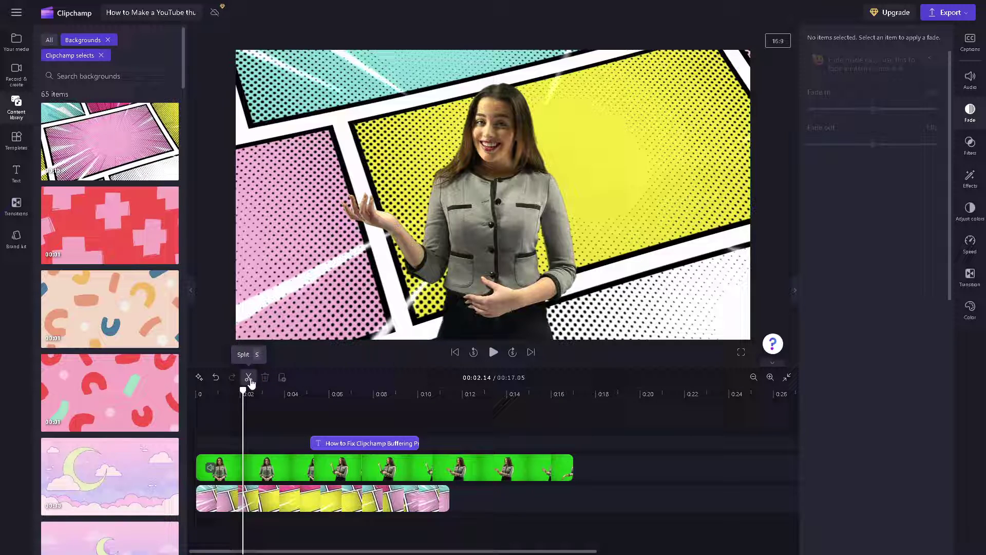
{"action": "left_click", "coordinate": [249, 378]}
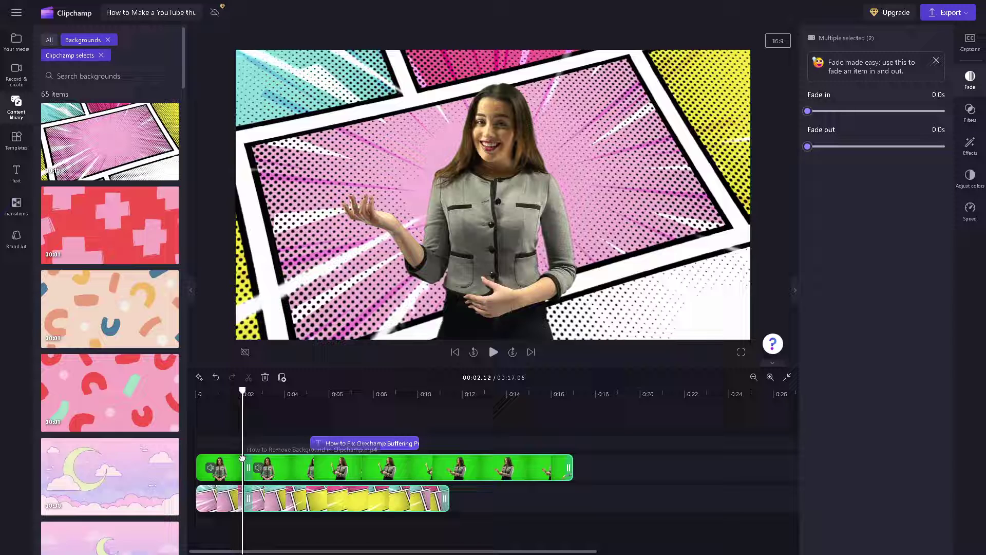
{"action": "left_click", "coordinate": [240, 391]}
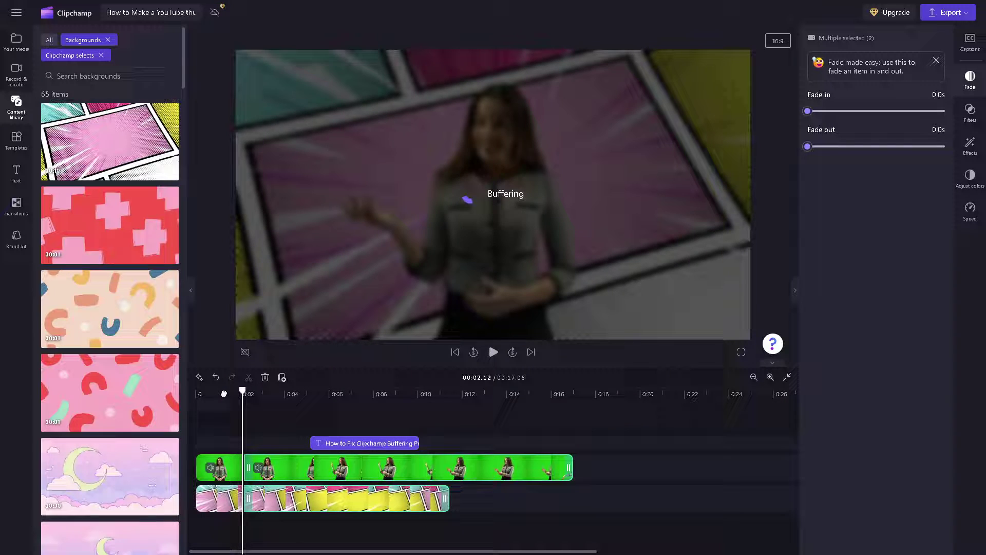
{"action": "left_click_drag", "start_coordinate": [240, 391], "coordinate": [229, 390]}
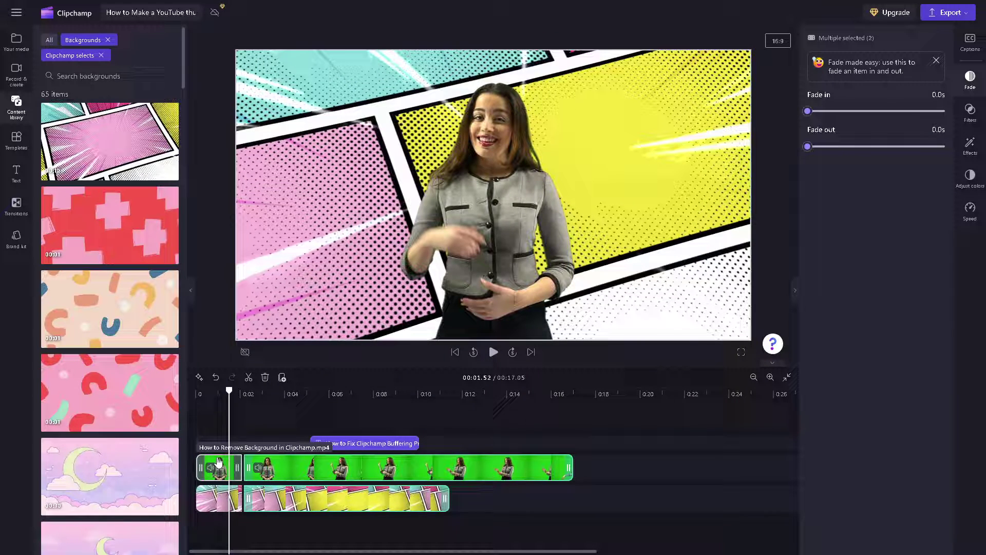
{"action": "left_click", "coordinate": [218, 461]}
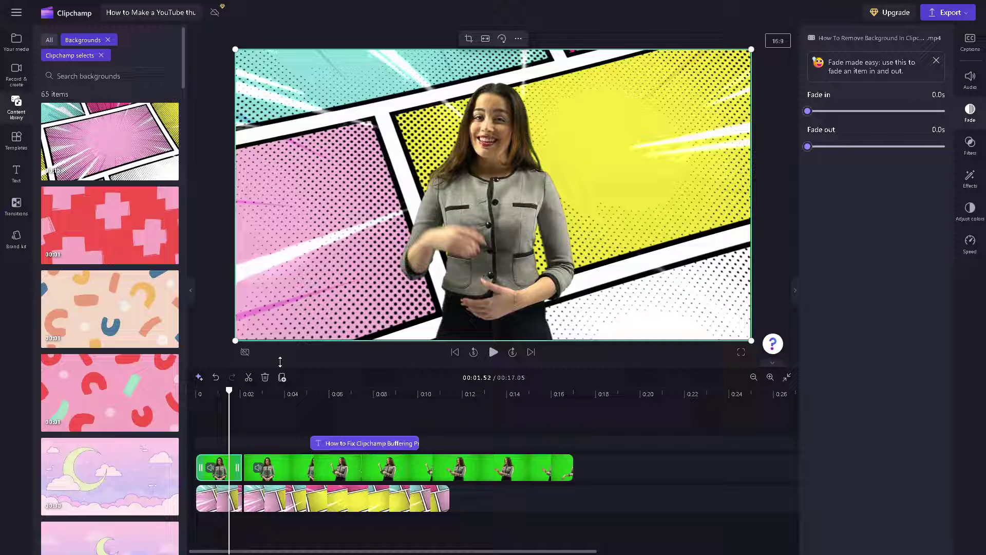
Scale up the first presenter part so it looks zoomed in, and play it back to check.
{"action": "left_click_drag", "start_coordinate": [235, 341], "coordinate": [172, 365]}
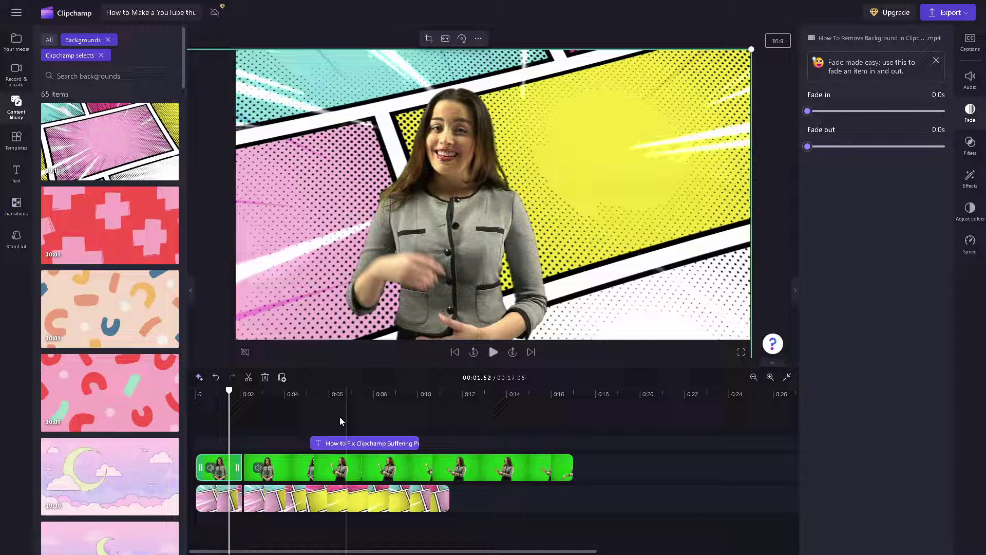
{"action": "left_click_drag", "start_coordinate": [229, 391], "coordinate": [195, 391]}
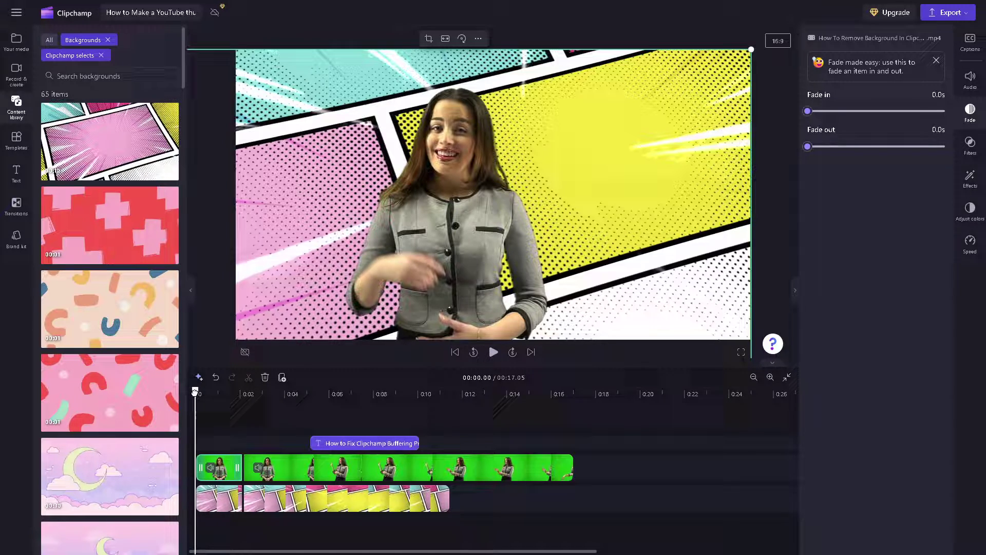
{"action": "left_click", "coordinate": [493, 352]}
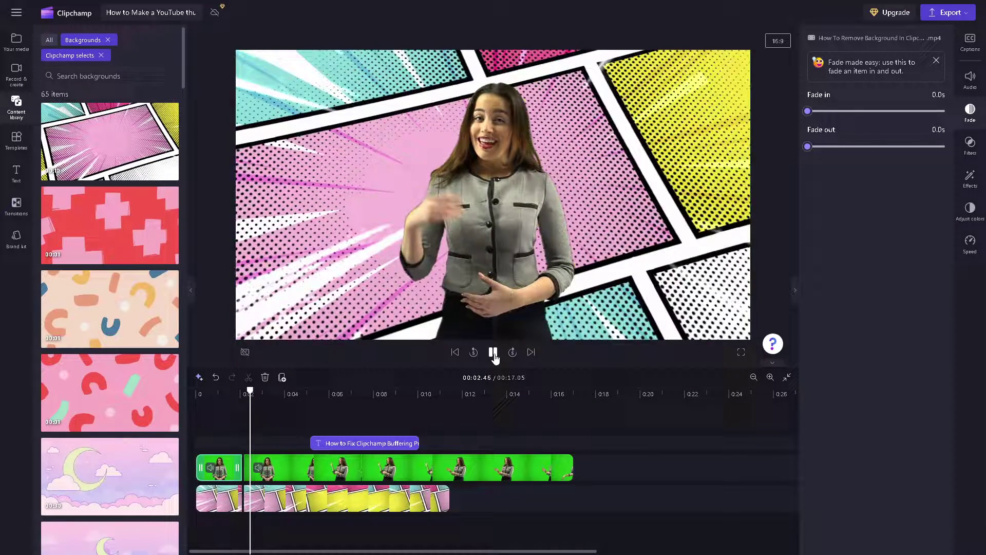
{"action": "left_click", "coordinate": [493, 352]}
{"action": "mouse_move", "coordinate": [267, 390]}
{"action": "left_mouse_down"}
{"action": "mouse_move", "coordinate": [239, 390]}
{"action": "mouse_move", "coordinate": [251, 390]}
{"action": "left_mouse_up"}
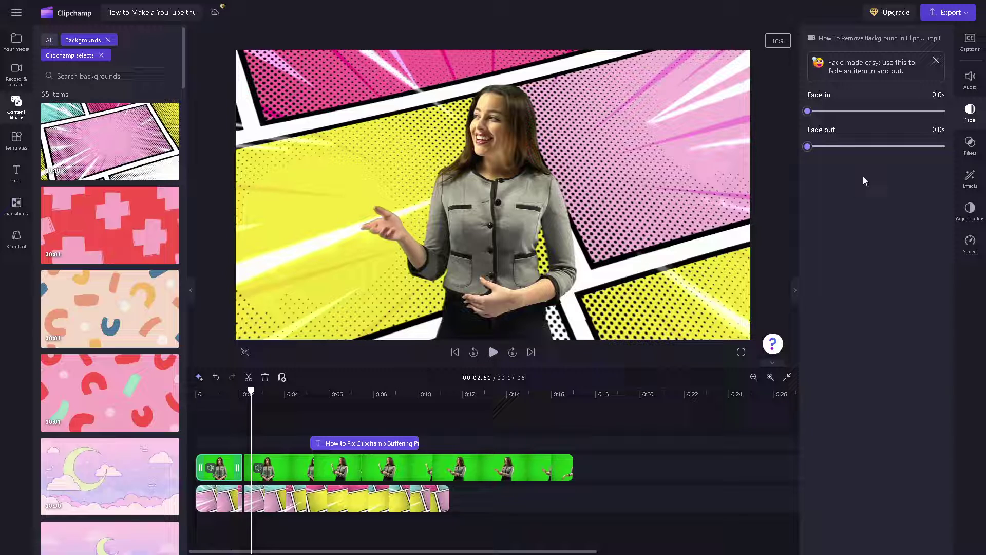
{"action": "left_click", "coordinate": [972, 150]}
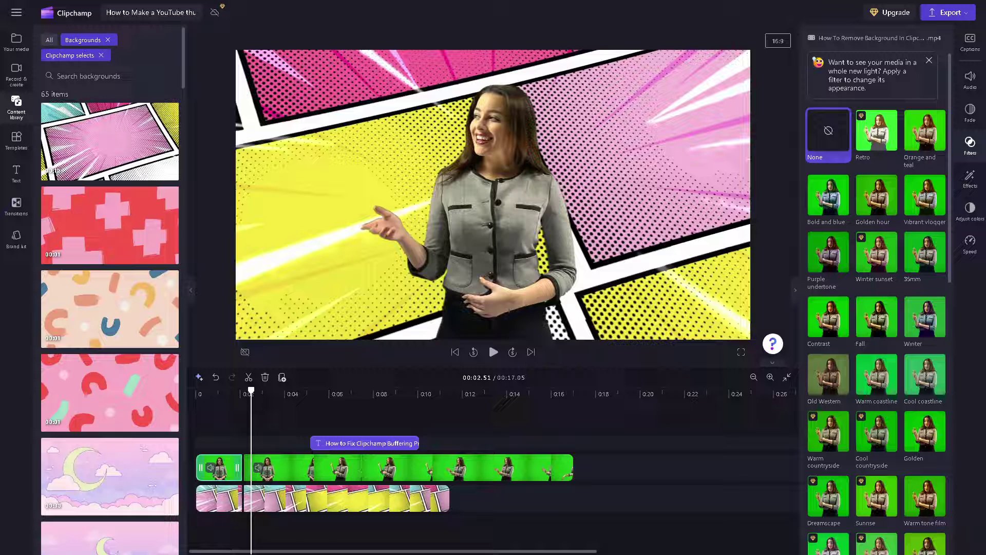
Apply the Slow zoom effect to the first presenter part and preview it from about 1.9 seconds.
{"action": "left_click", "coordinate": [970, 178]}
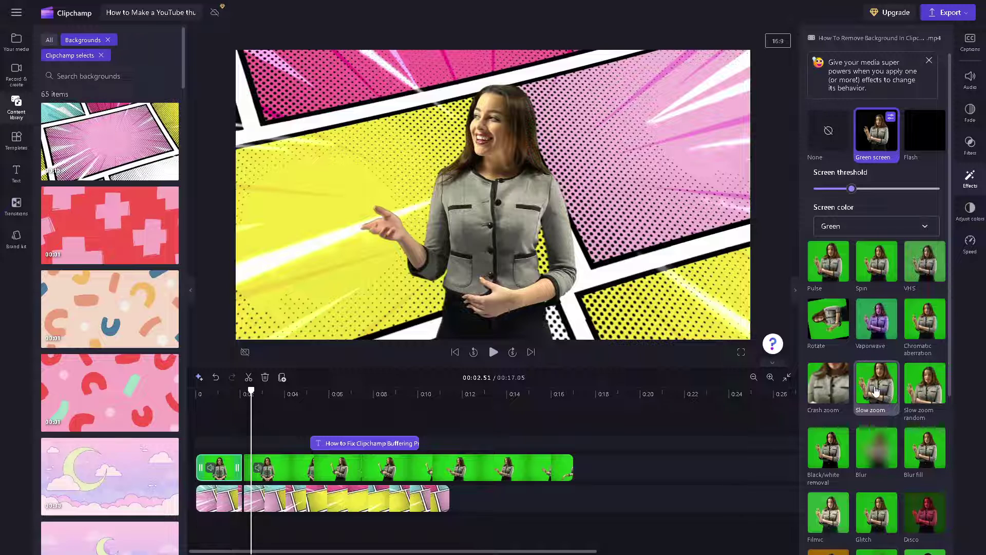
{"action": "left_click", "coordinate": [876, 391]}
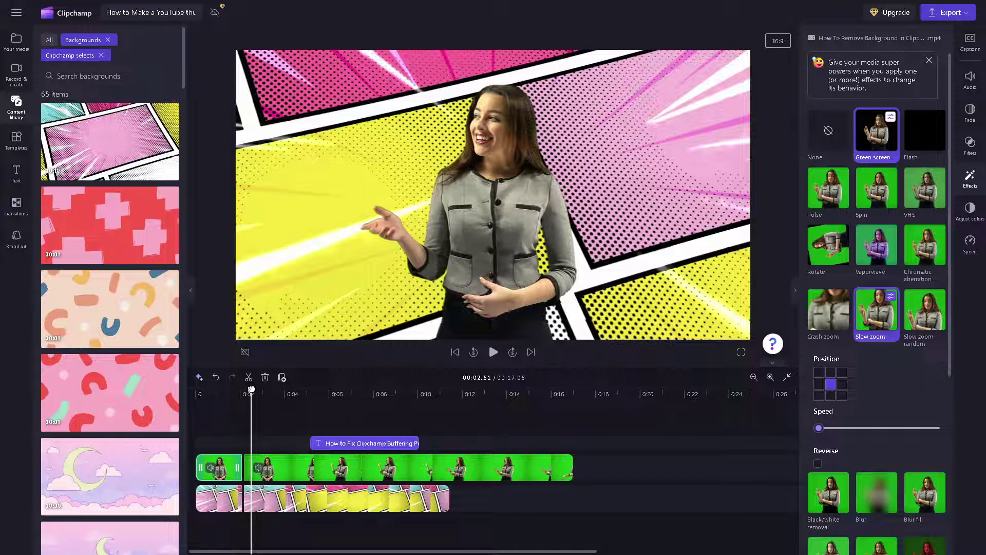
{"action": "left_click_drag", "start_coordinate": [251, 388], "coordinate": [237, 389]}
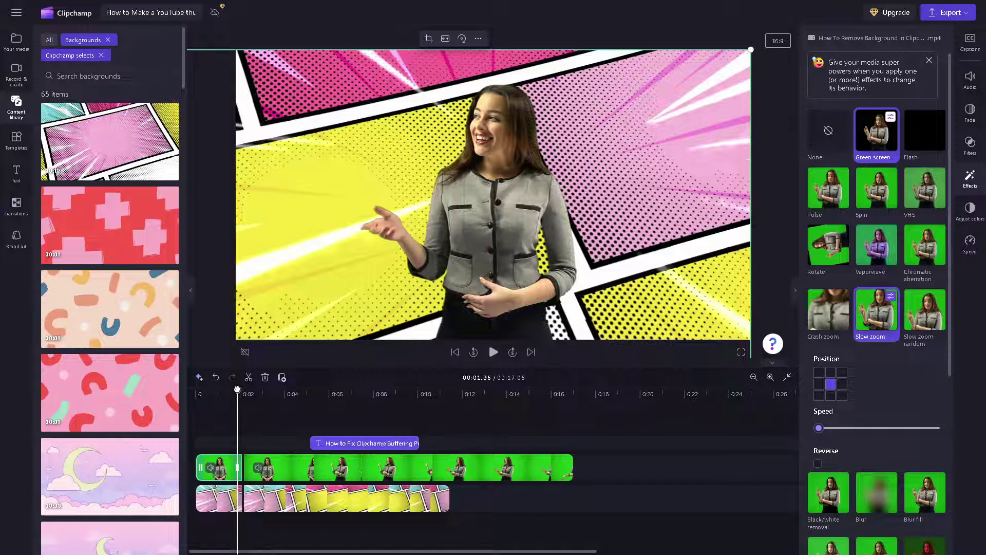
{"action": "left_click", "coordinate": [493, 353]}
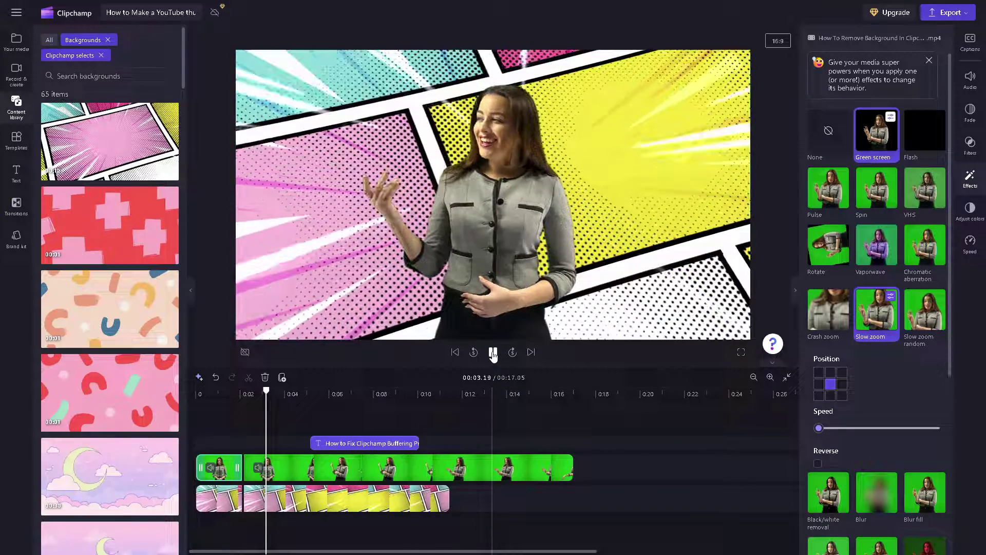
{"action": "left_click", "coordinate": [314, 389]}
Move the title text clip to the start of the timeline.
{"action": "left_click_drag", "start_coordinate": [314, 389], "coordinate": [206, 389]}
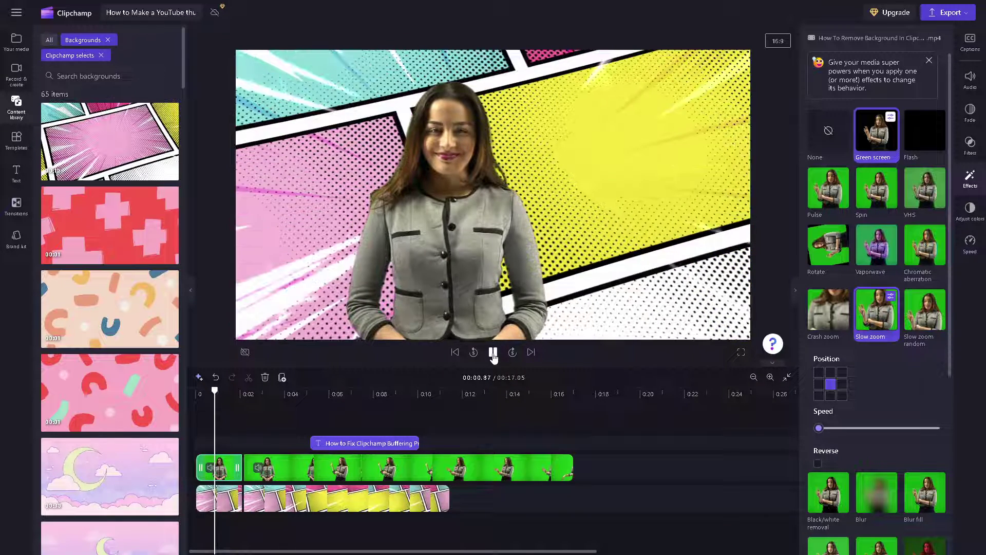
{"action": "left_click", "coordinate": [390, 444]}
{"action": "left_click_drag", "start_coordinate": [390, 445], "coordinate": [278, 445]}
{"action": "left_click", "coordinate": [322, 131]}
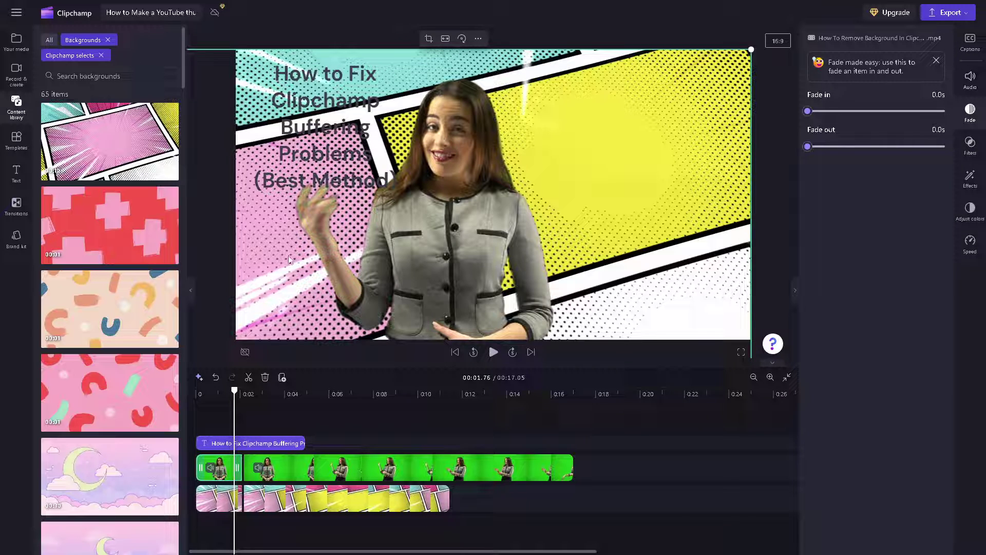
Bring up the title clip's text settings and preview playback up to 0:04.34.
{"action": "left_click", "coordinate": [257, 442]}
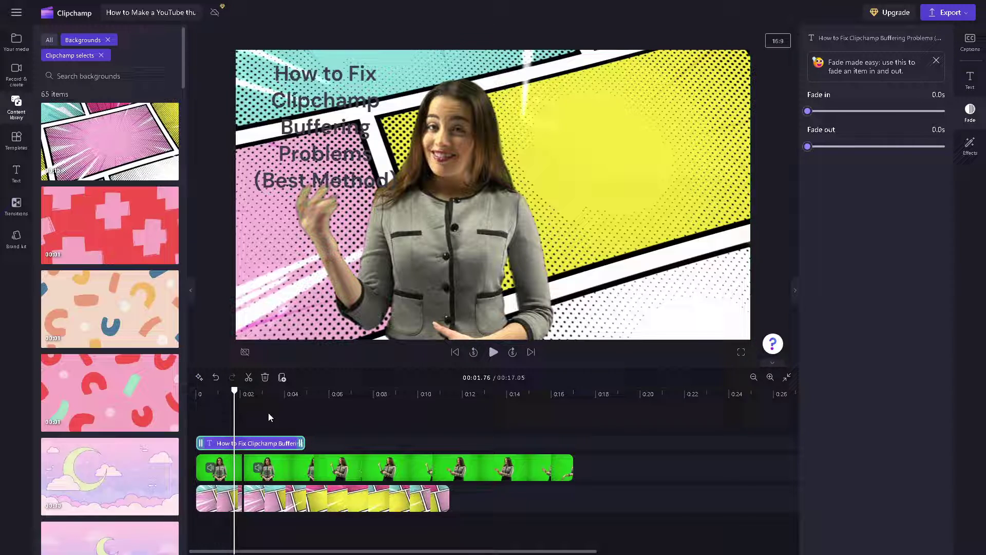
{"action": "left_click", "coordinate": [970, 82]}
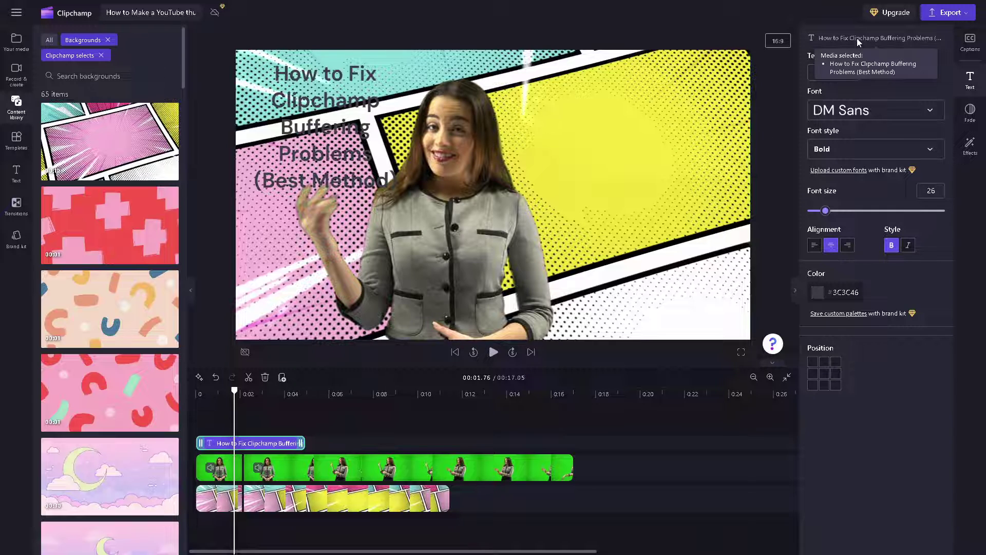
{"action": "left_click", "coordinate": [714, 61]}
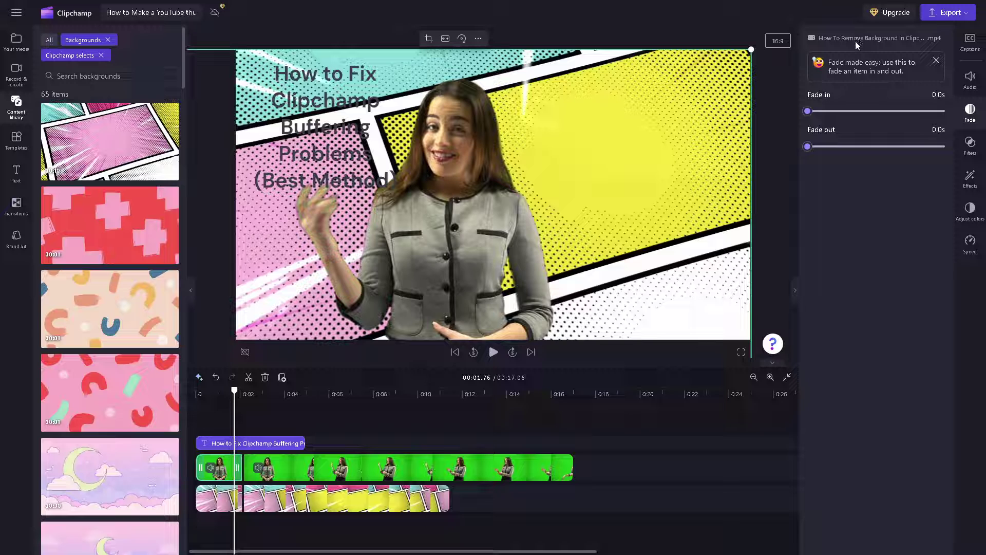
{"action": "left_click", "coordinate": [288, 443]}
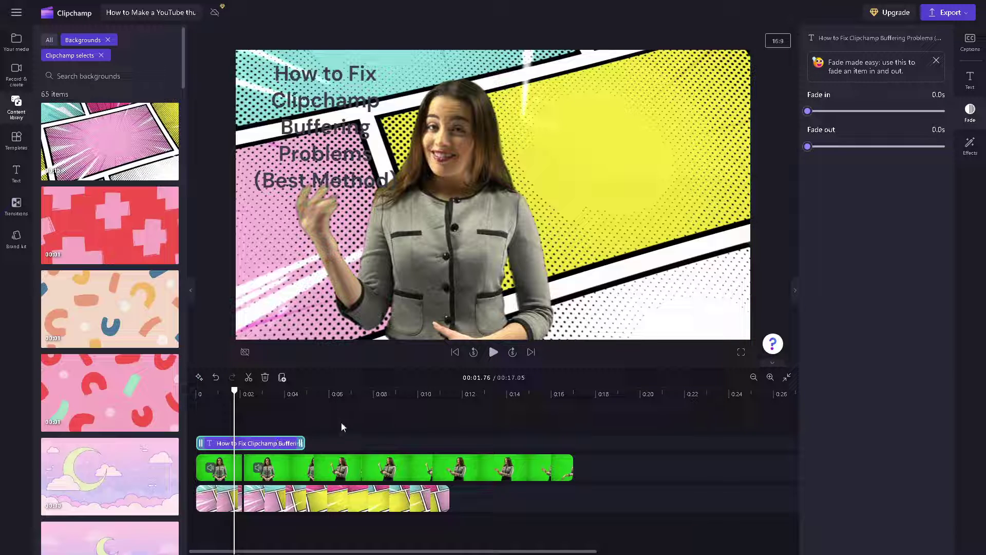
{"action": "left_click", "coordinate": [971, 88]}
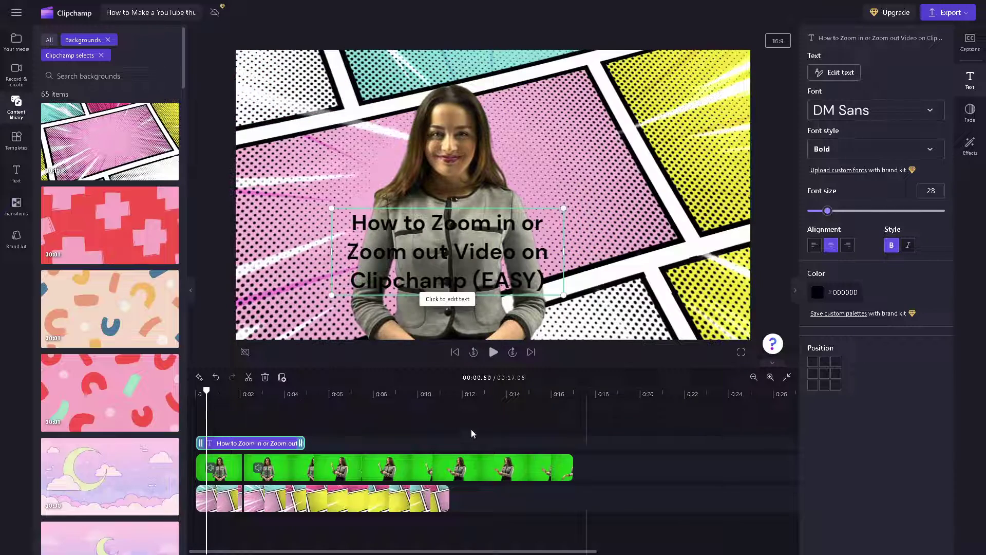
{"action": "left_click", "coordinate": [494, 354]}
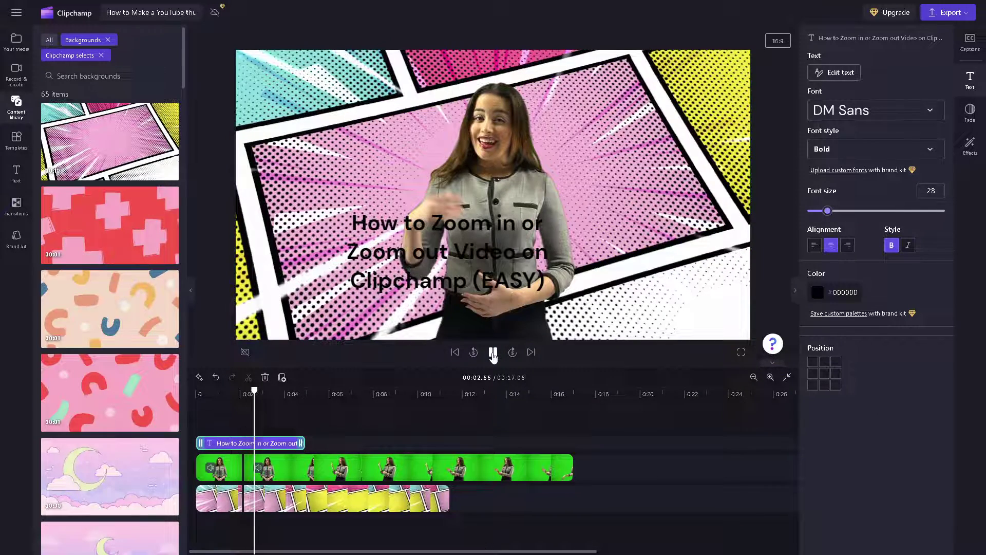
{"action": "left_click", "coordinate": [493, 353]}
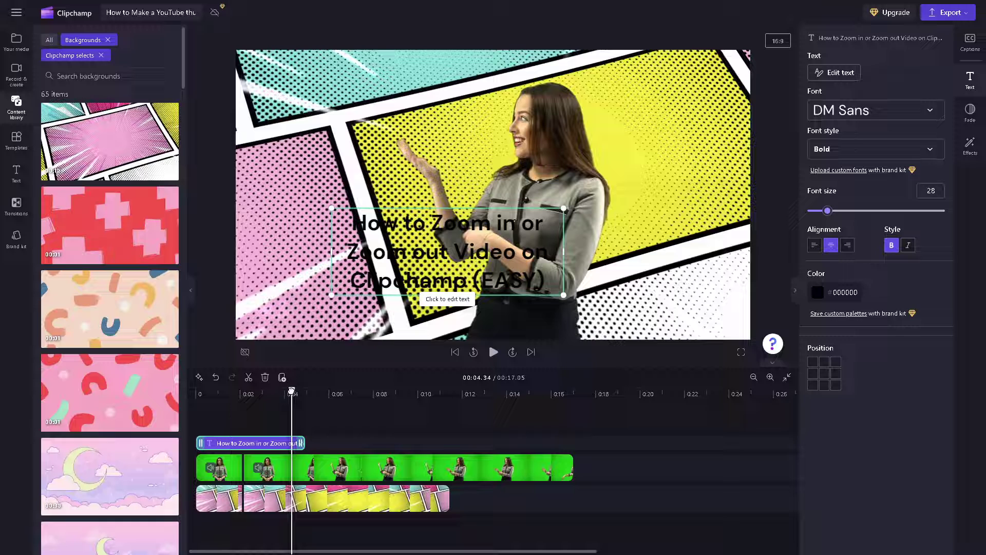
Split the second presenter part at 0:05.36 with S and select the new third part.
{"action": "mouse_move", "coordinate": [297, 390]}
{"action": "left_mouse_down"}
{"action": "mouse_move", "coordinate": [314, 392]}
{"action": "mouse_move", "coordinate": [304, 392]}
{"action": "left_mouse_up"}
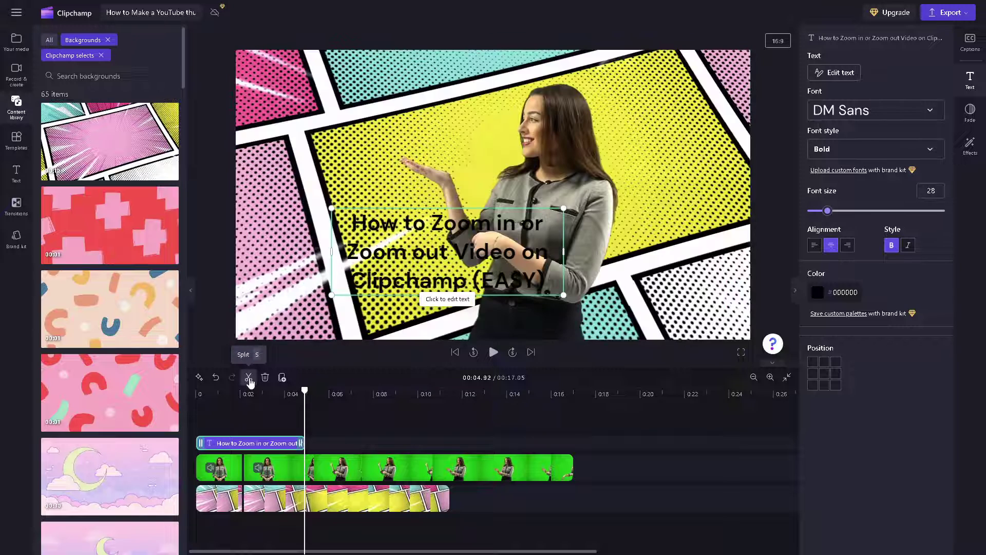
{"action": "left_click", "coordinate": [307, 467]}
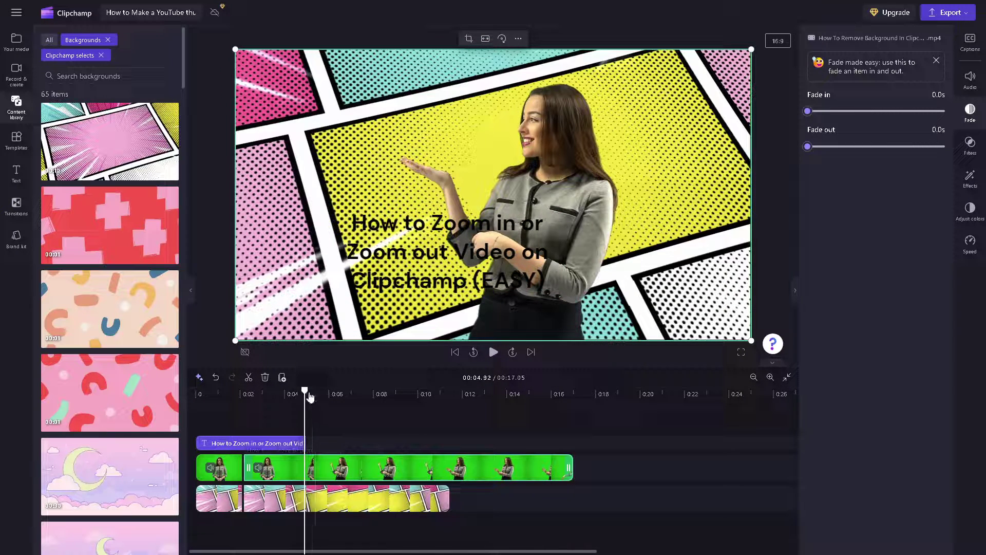
{"action": "left_click_drag", "start_coordinate": [305, 391], "coordinate": [314, 392]}
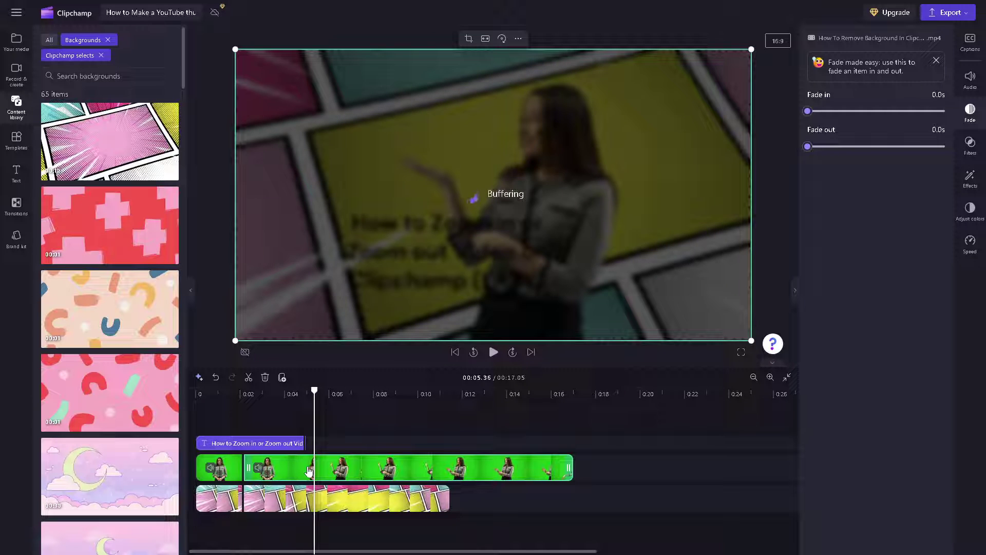
{"action": "key", "text": "s"}
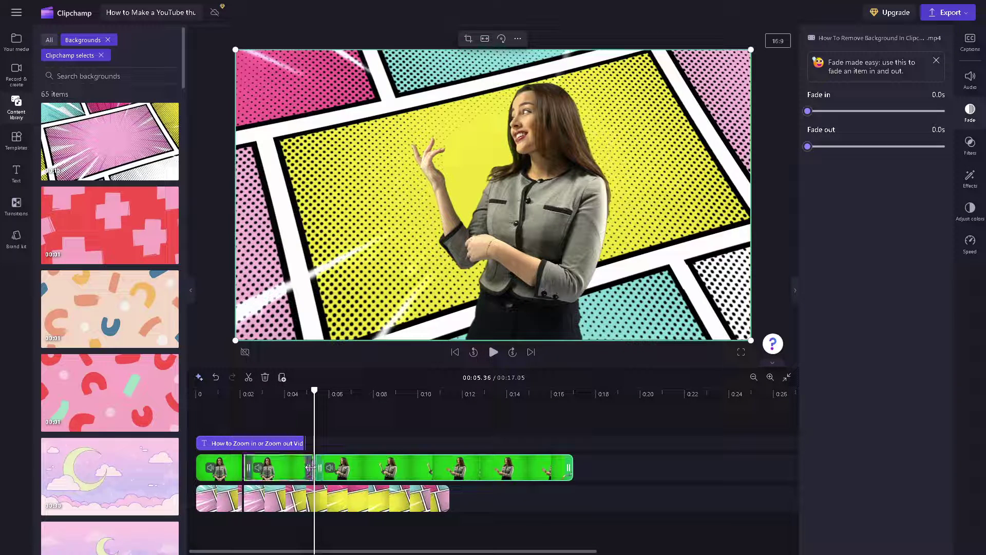
{"action": "left_click", "coordinate": [322, 392]}
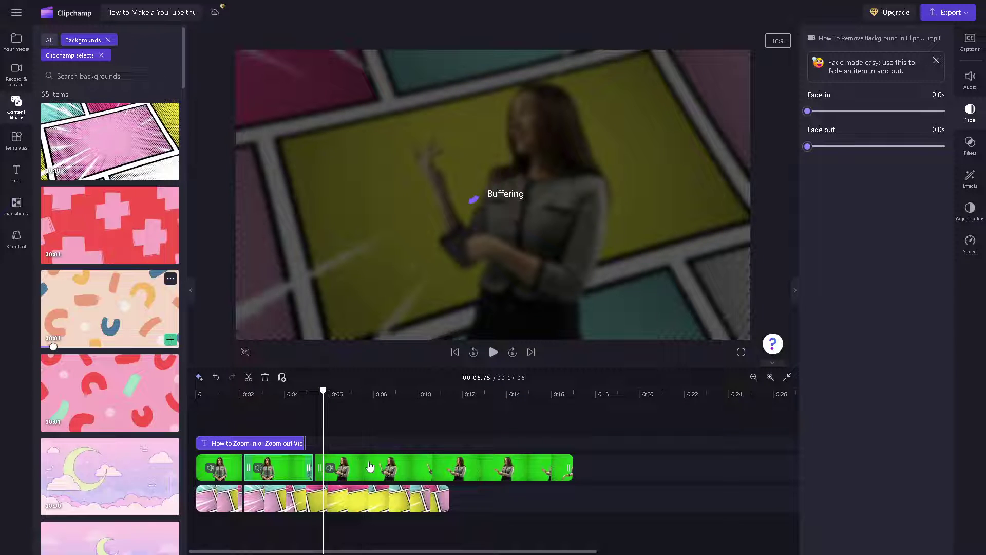
{"action": "left_click", "coordinate": [377, 469]}
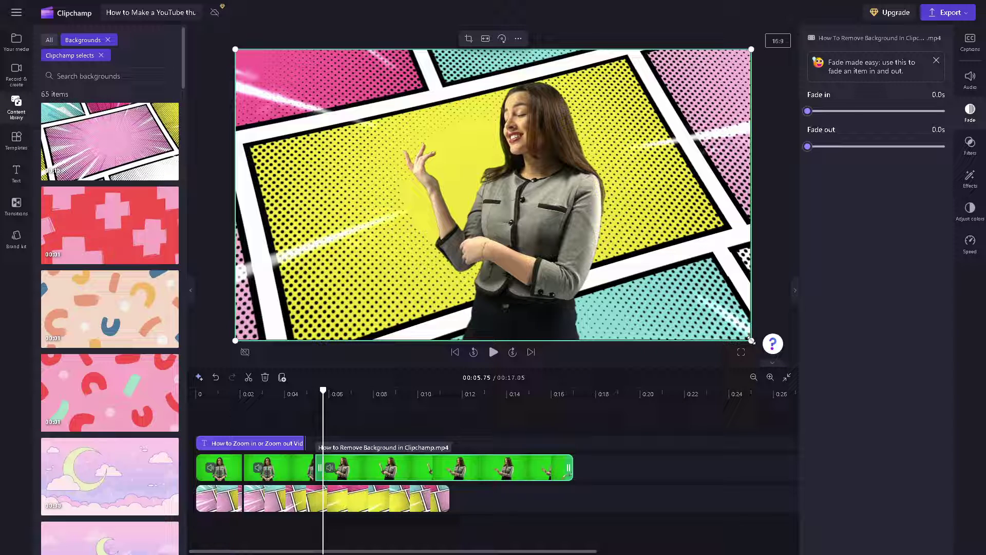
Shrink the third presenter part to a small figure at bottom centre, then play from the start.
{"action": "left_click_drag", "start_coordinate": [751, 340], "coordinate": [464, 209]}
{"action": "left_click", "coordinate": [642, 311]}
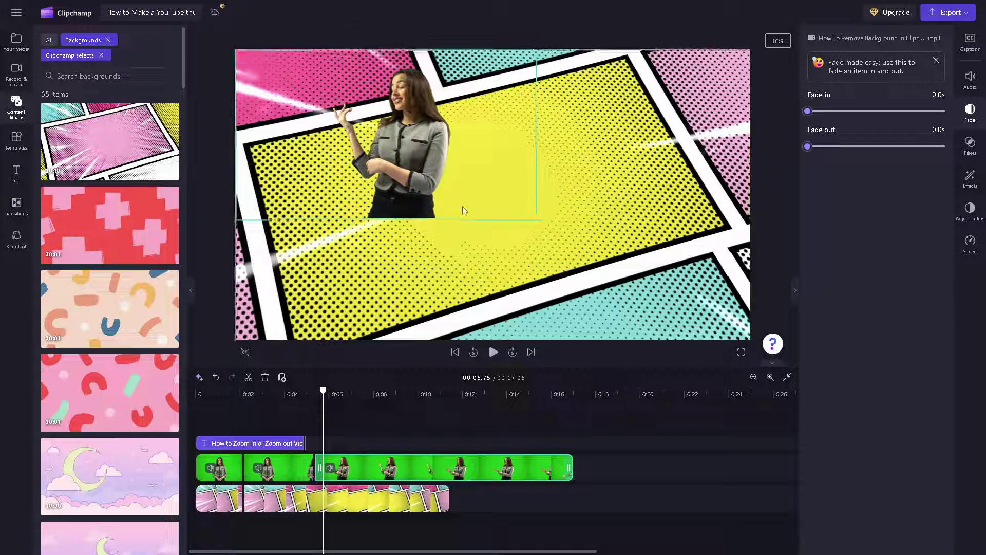
{"action": "left_click_drag", "start_coordinate": [403, 161], "coordinate": [510, 291]}
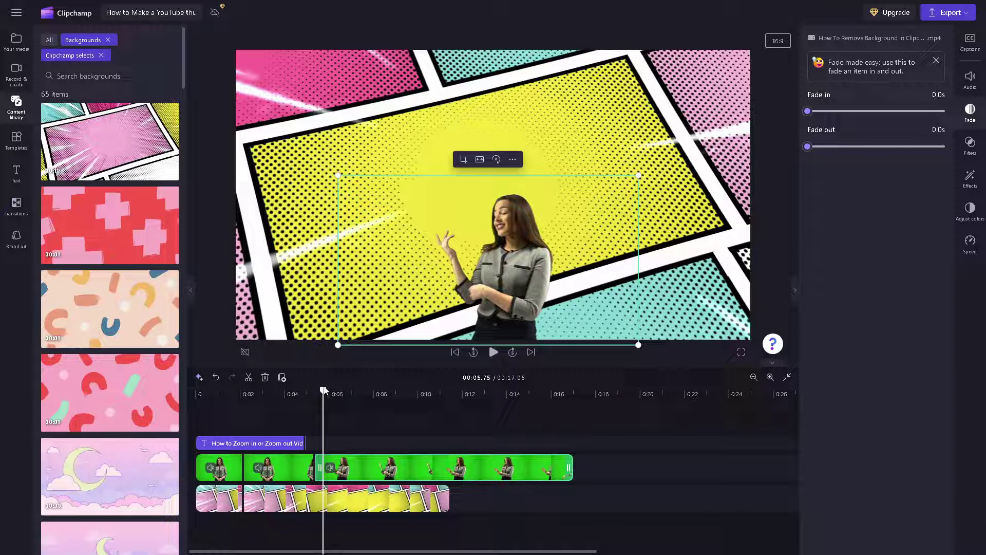
{"action": "left_click_drag", "start_coordinate": [324, 390], "coordinate": [200, 391]}
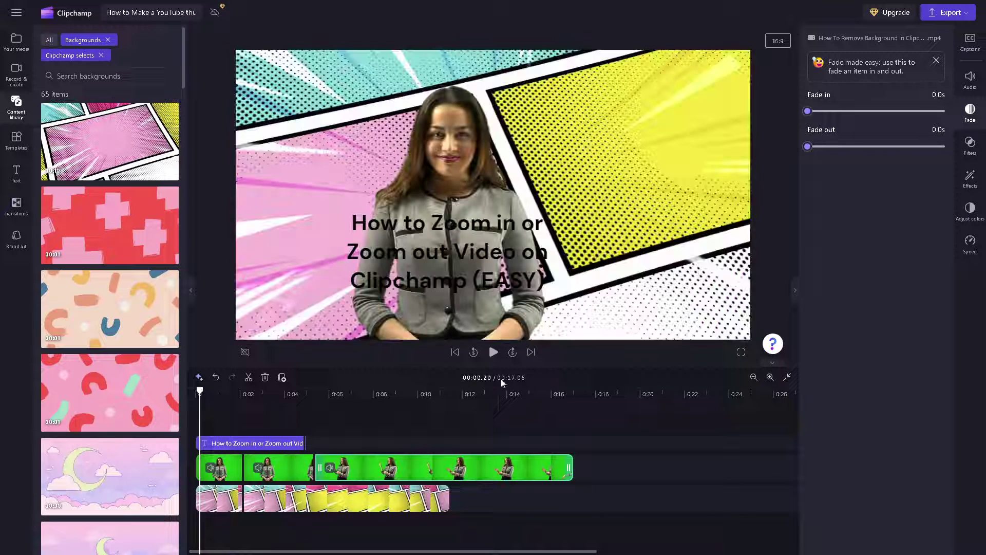
{"action": "left_click", "coordinate": [492, 352]}
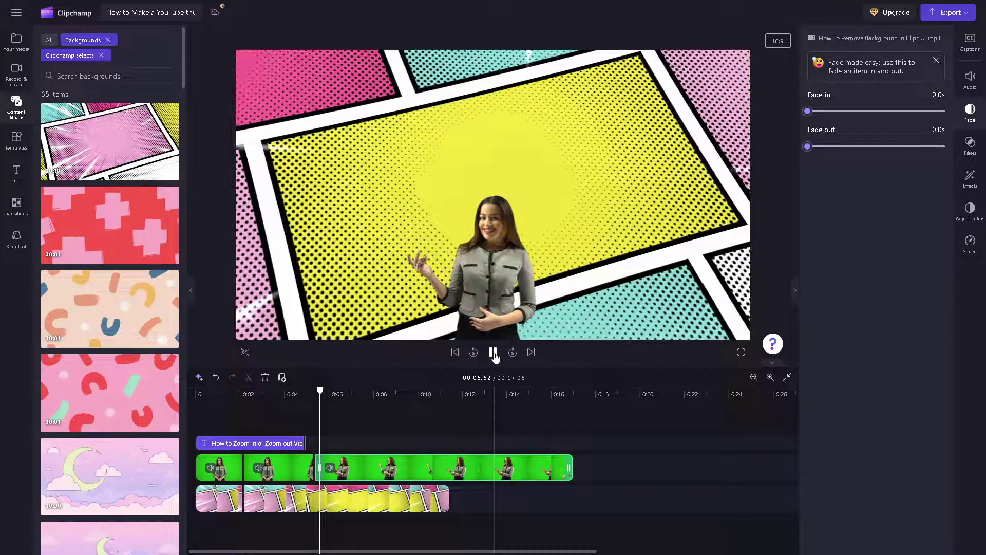
{"action": "left_click", "coordinate": [493, 352]}
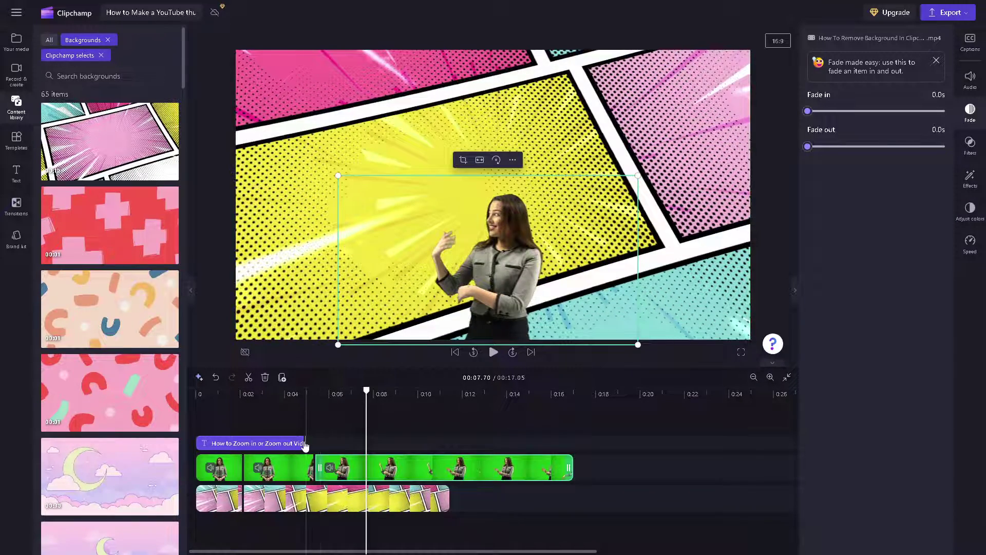
Stretch the title text clip to the video's end at about 0:17 and review from 0:06.
{"action": "left_click", "coordinate": [301, 442]}
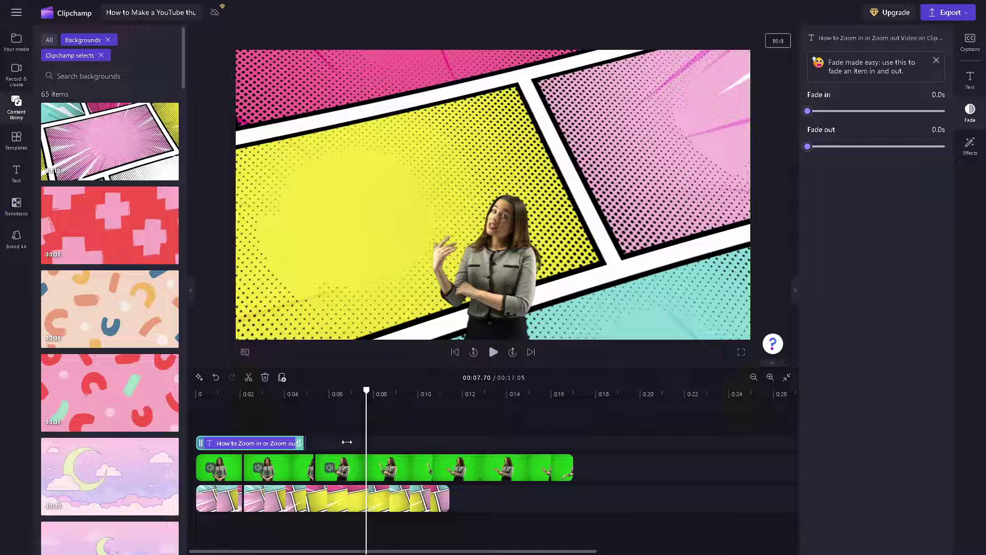
{"action": "left_click_drag", "start_coordinate": [347, 441], "coordinate": [573, 442]}
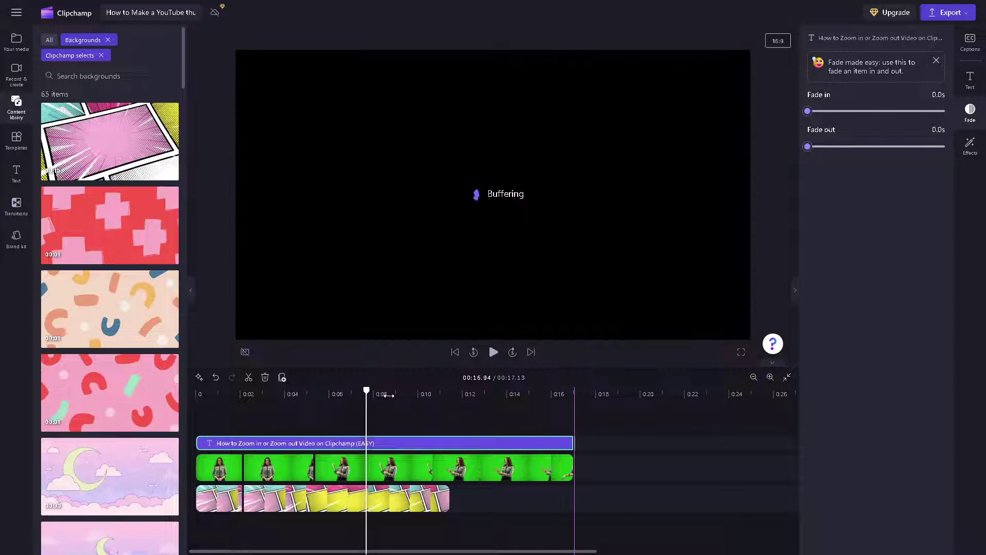
{"action": "left_click", "coordinate": [341, 393]}
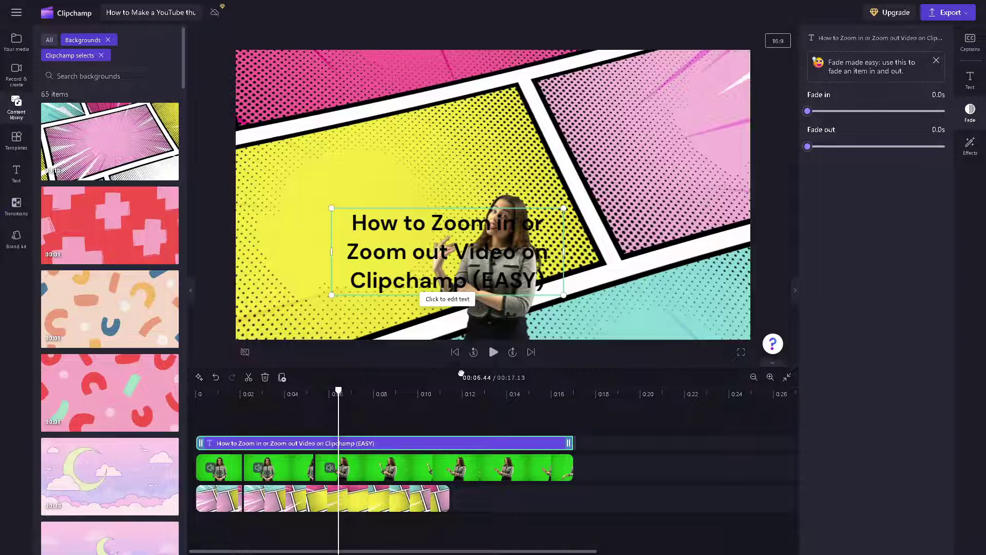
{"action": "left_click", "coordinate": [492, 352]}
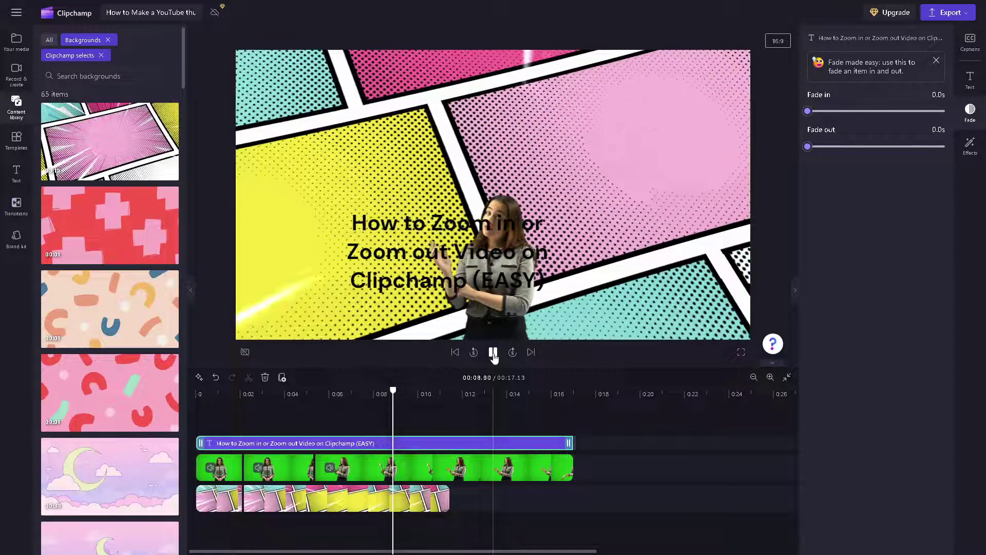
Pause at 0:11.02 and bring up the MP4 export quality options: 480p, 720p, 1080p, 4K and GIF.
{"action": "left_click", "coordinate": [493, 353]}
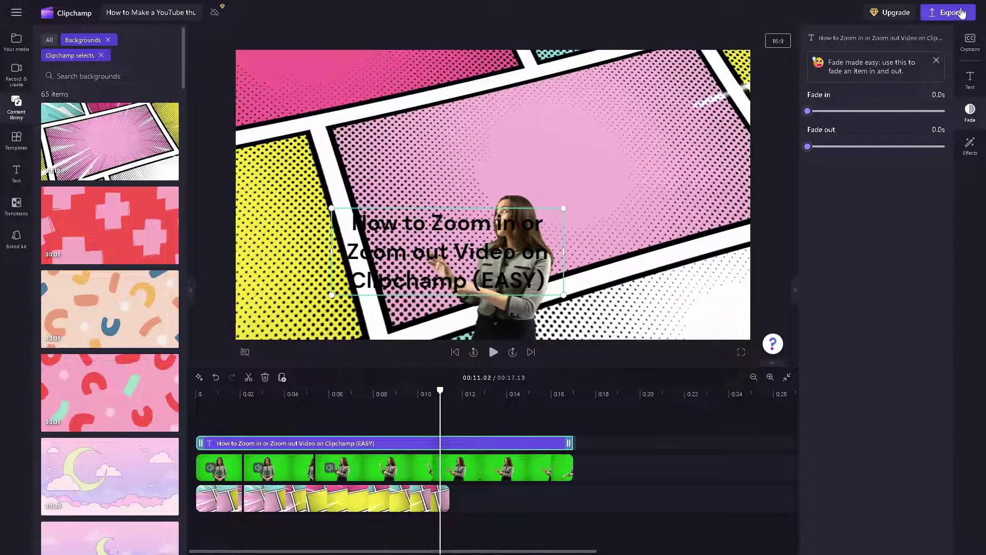
{"action": "left_click", "coordinate": [963, 16]}
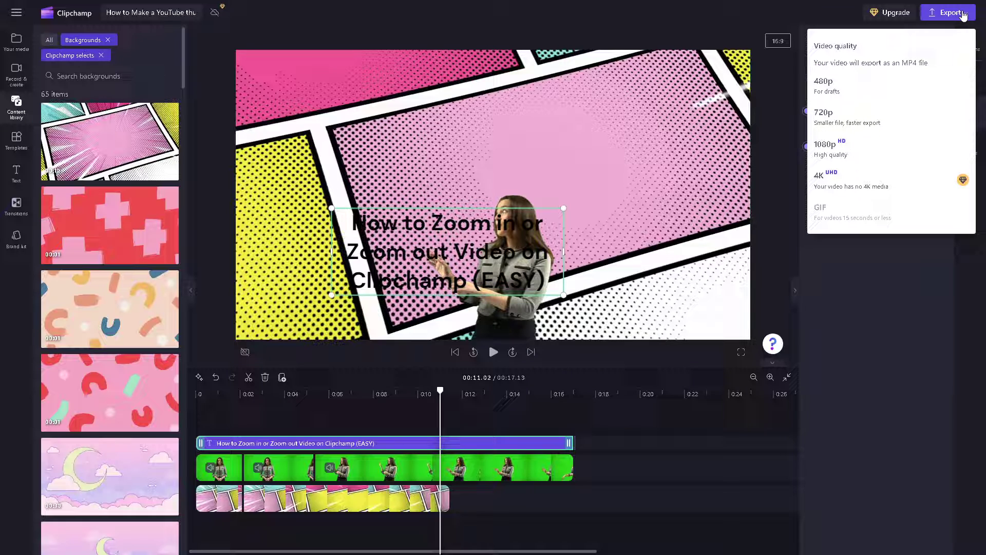